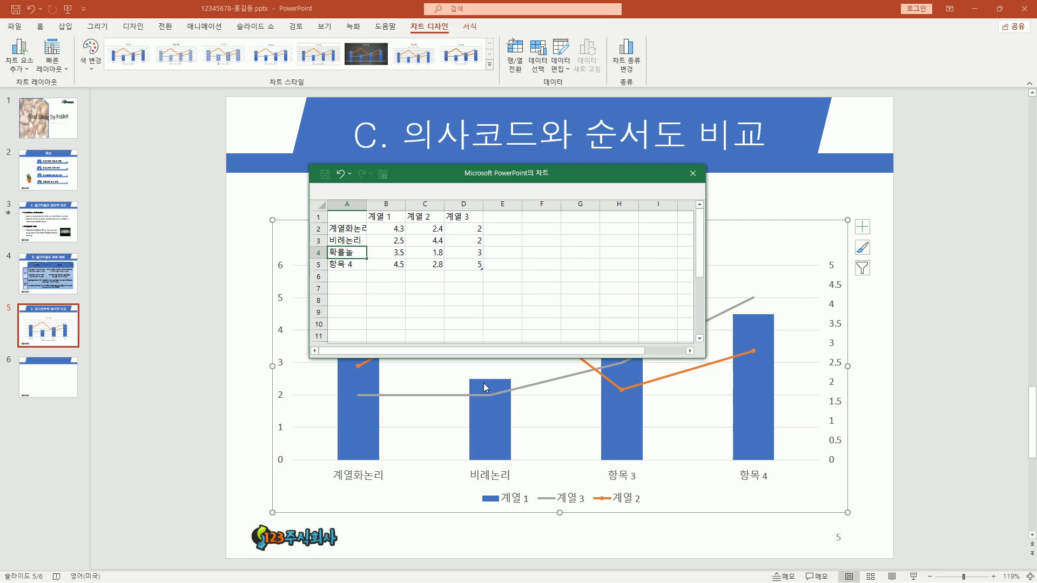
# - Finish the category labels in cells A4 to A6 of the chart data as 확률논리, 조합논리 and 명제논리
pyautogui.press('Return')
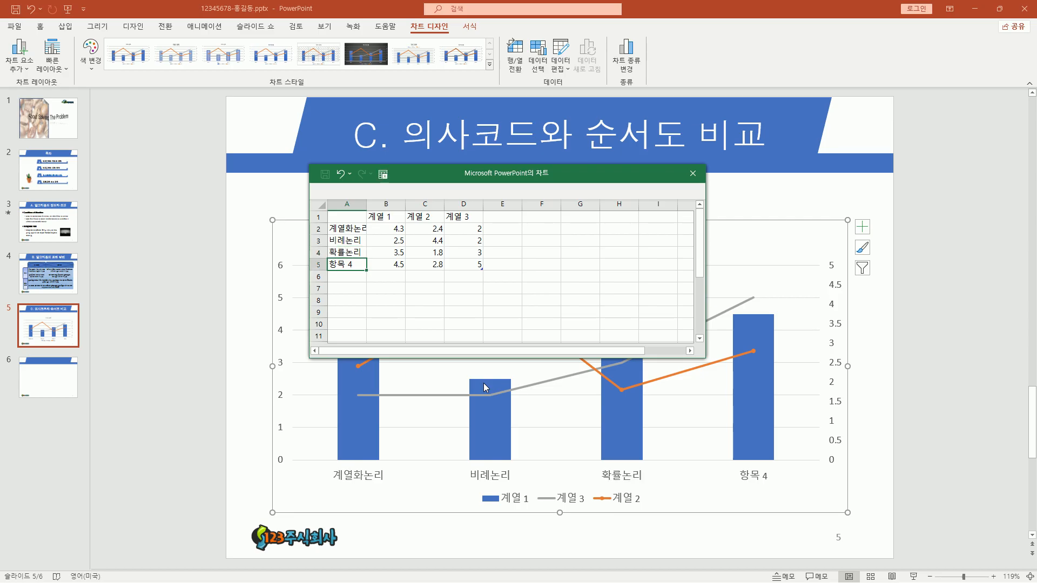
pyautogui.write('조합논리')
pyautogui.press('Return')
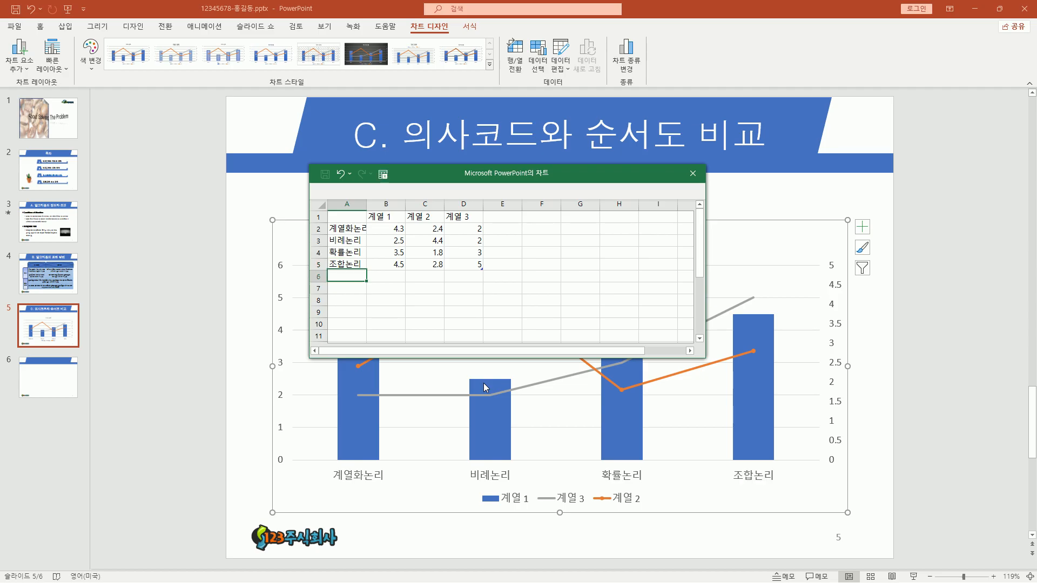
pyautogui.write('ㅁ')
pyautogui.write('제논리')
pyautogui.press('Return')
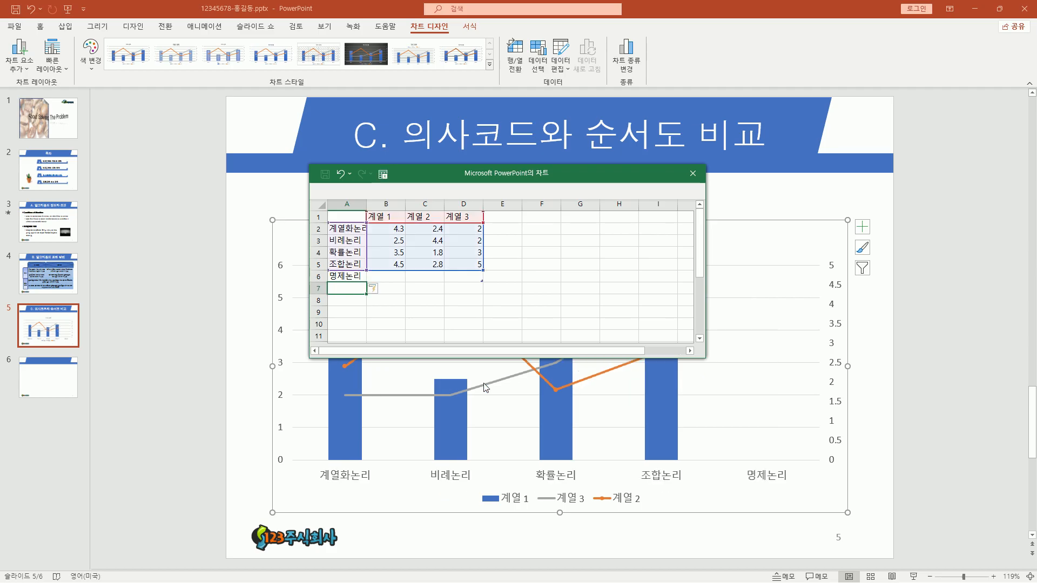
# - Rename the first two series headers in the chart data to 의사코드사용 in B1 and 순서도사용 in C1
pyautogui.click(390, 217)
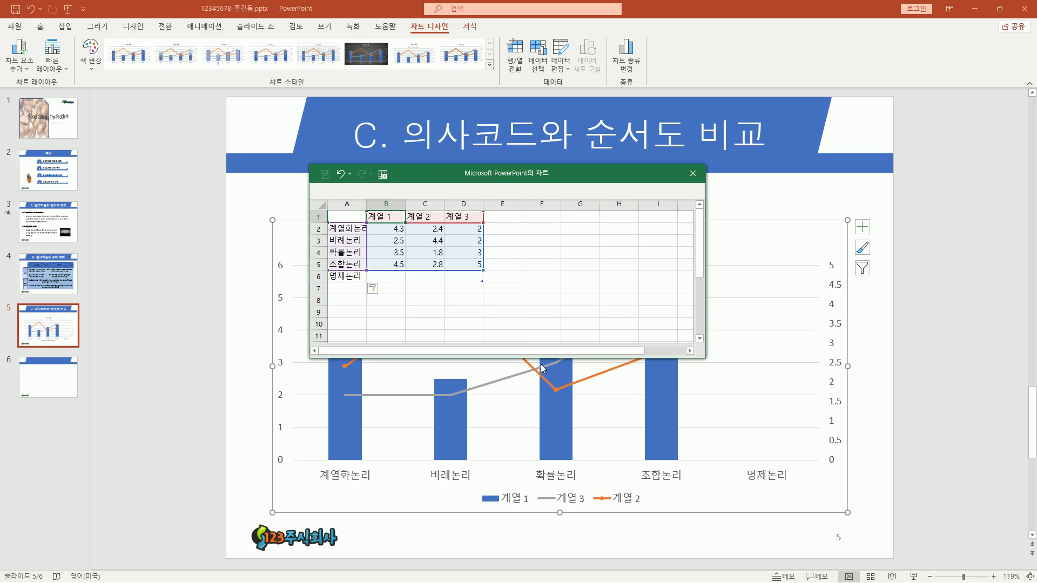
pyautogui.write('의사코드상')
pyautogui.write('용')
pyautogui.press('Return')
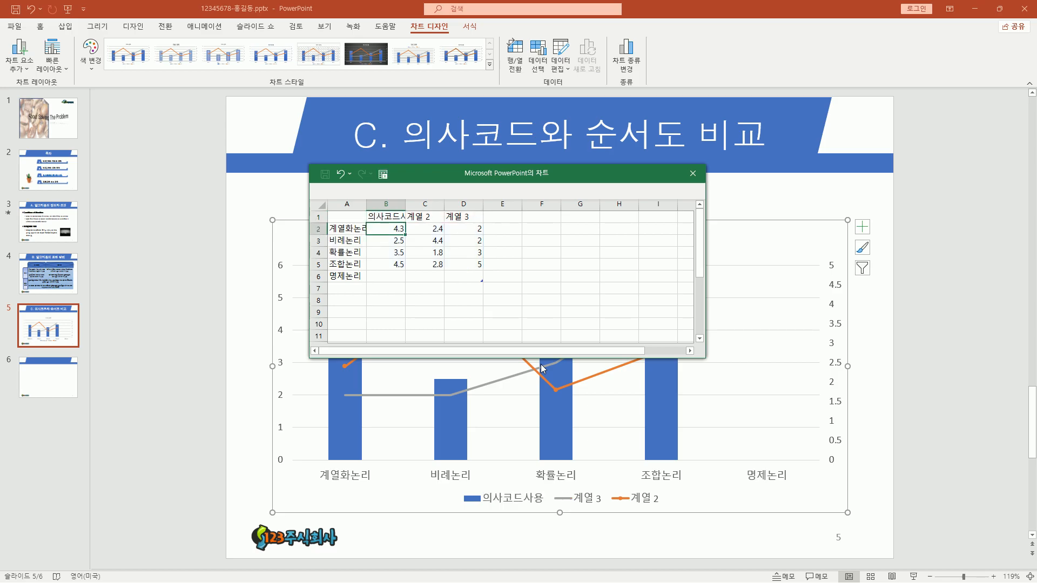
pyautogui.press('Right')
pyautogui.press('Up')
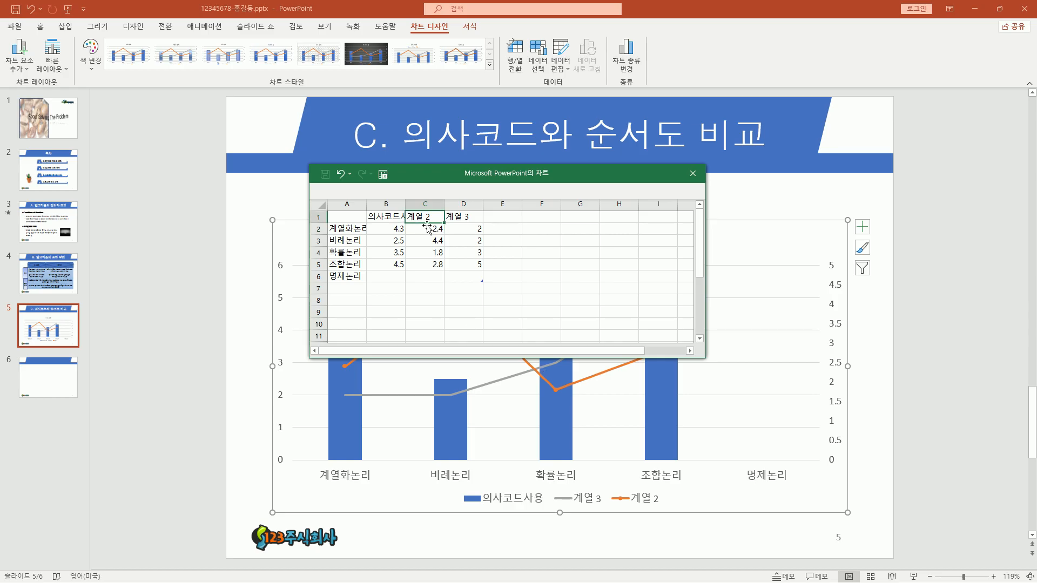
pyautogui.write('순ㅅ')
pyautogui.write('도사용')
pyautogui.press('Return')
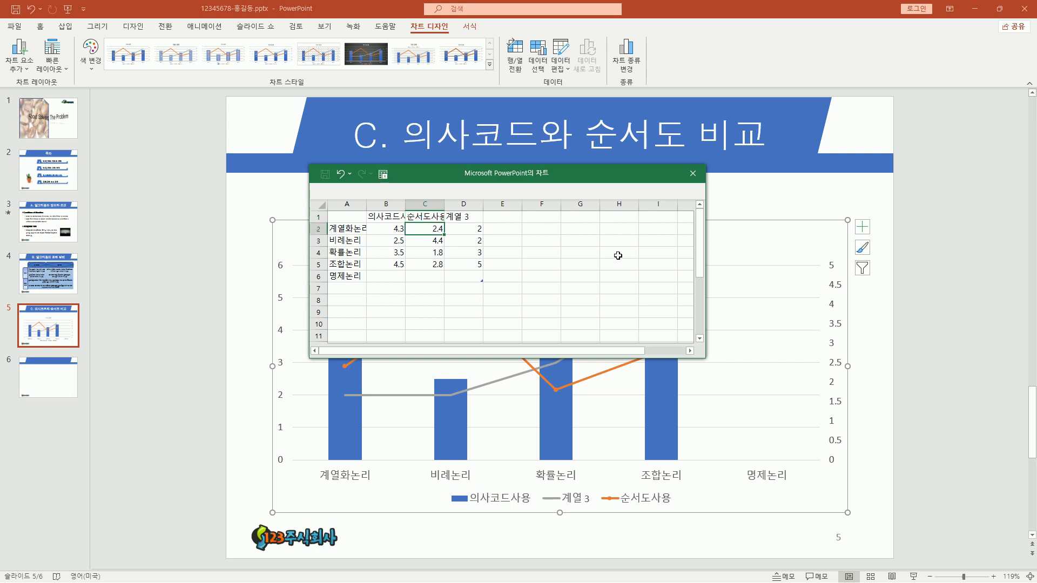
pyautogui.hotkey('ctrl', 'alt', 'd')
pyautogui.moveTo(441, 201)
pyautogui.mouseDown()
pyautogui.moveTo(468, 275)
pyautogui.moveTo(489, 282)
pyautogui.mouseUp()
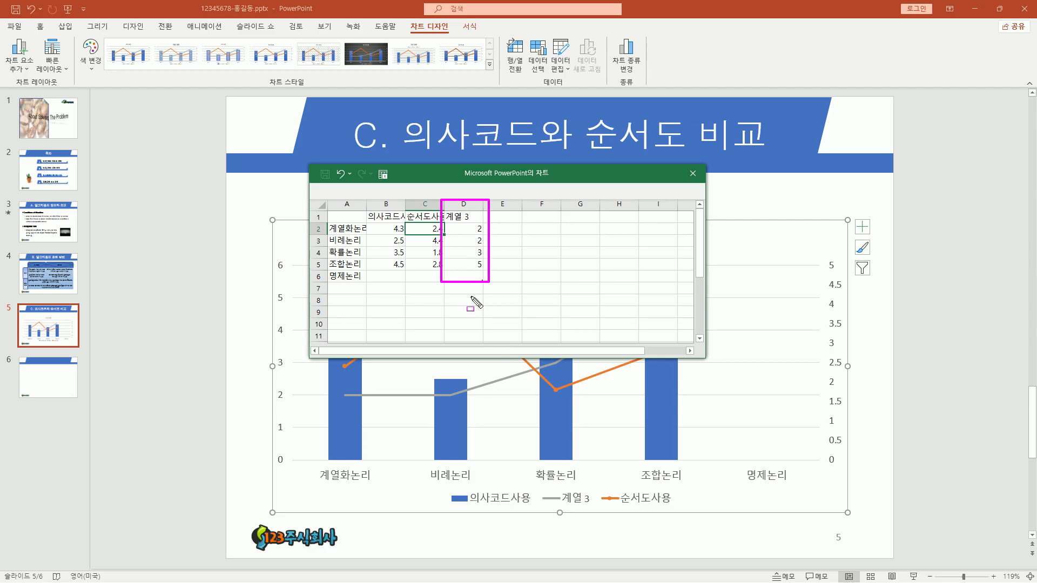
pyautogui.press('Escape')
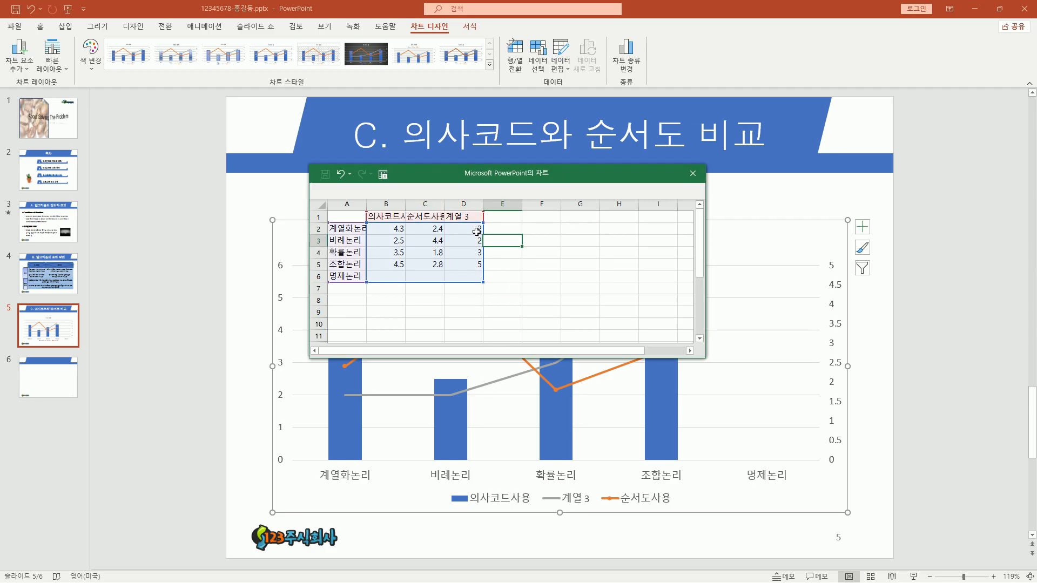
# - Clear the 계열 3 values and delete the whole column D from the chart data
pyautogui.moveTo(476, 231); pyautogui.dragTo(475, 270)
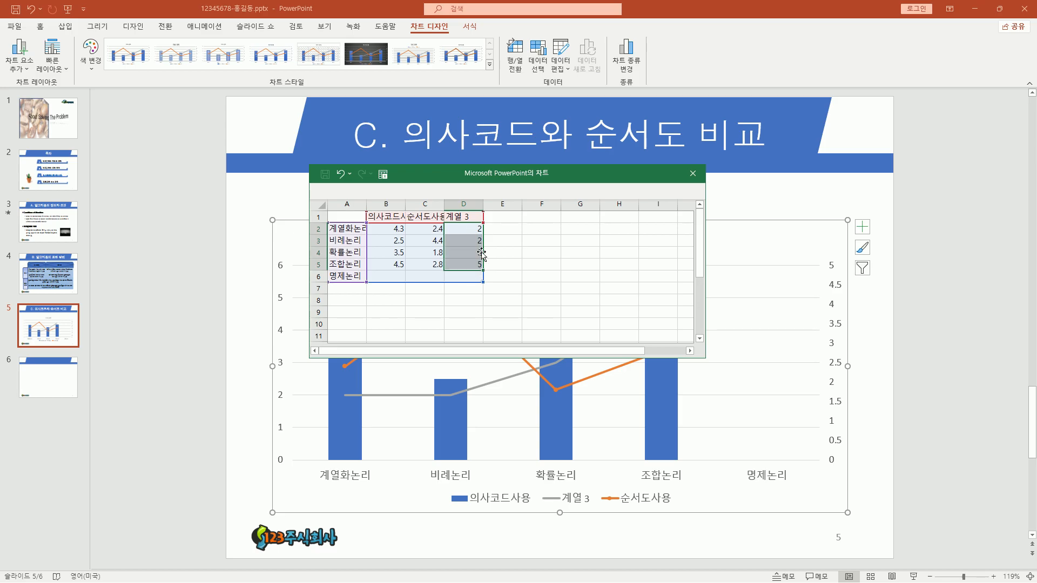
pyautogui.click(454, 217)
pyautogui.moveTo(454, 216); pyautogui.dragTo(484, 284)
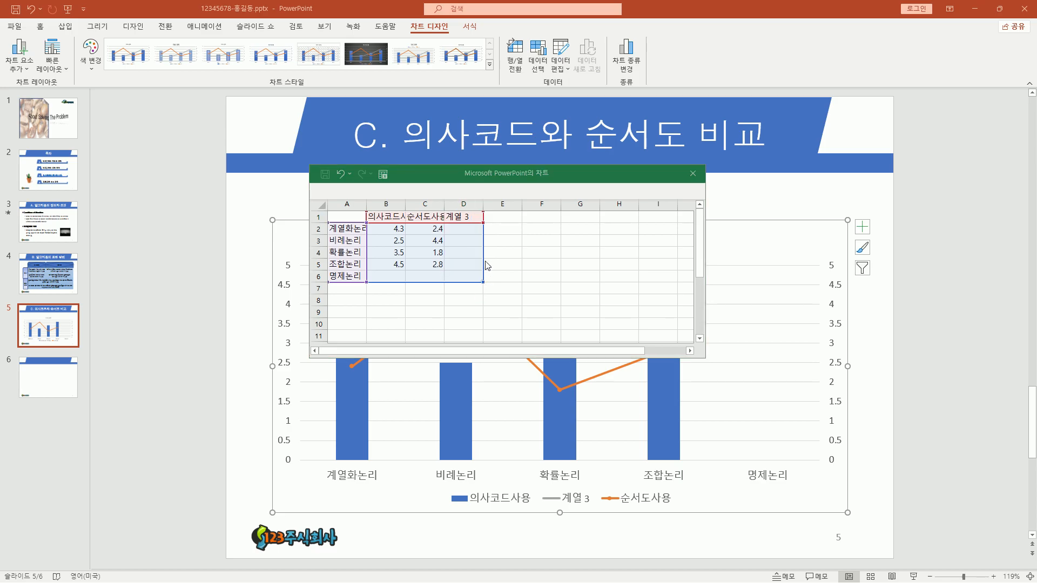
pyautogui.click(469, 204)
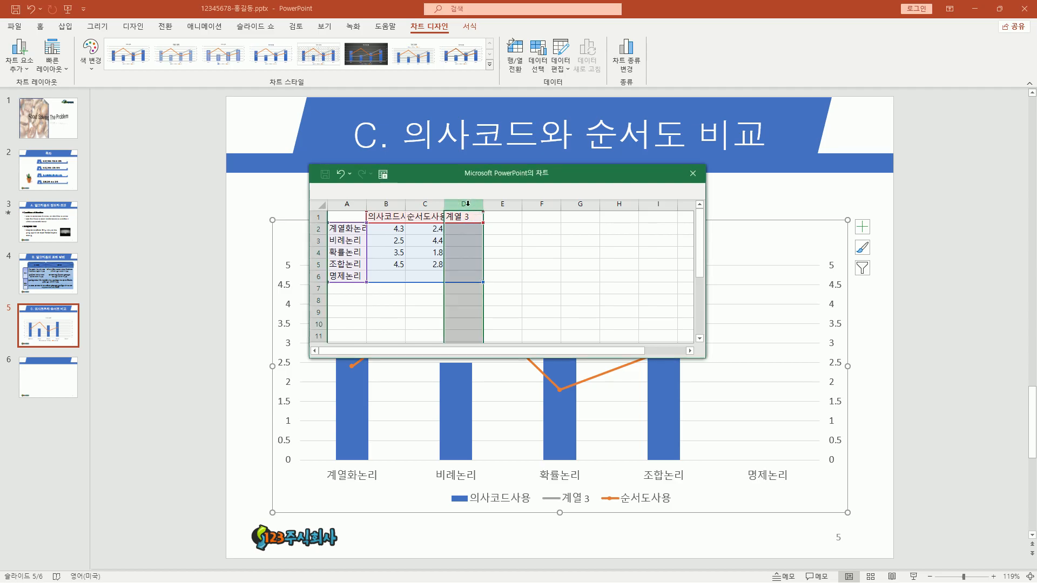
pyautogui.rightClick(465, 217)
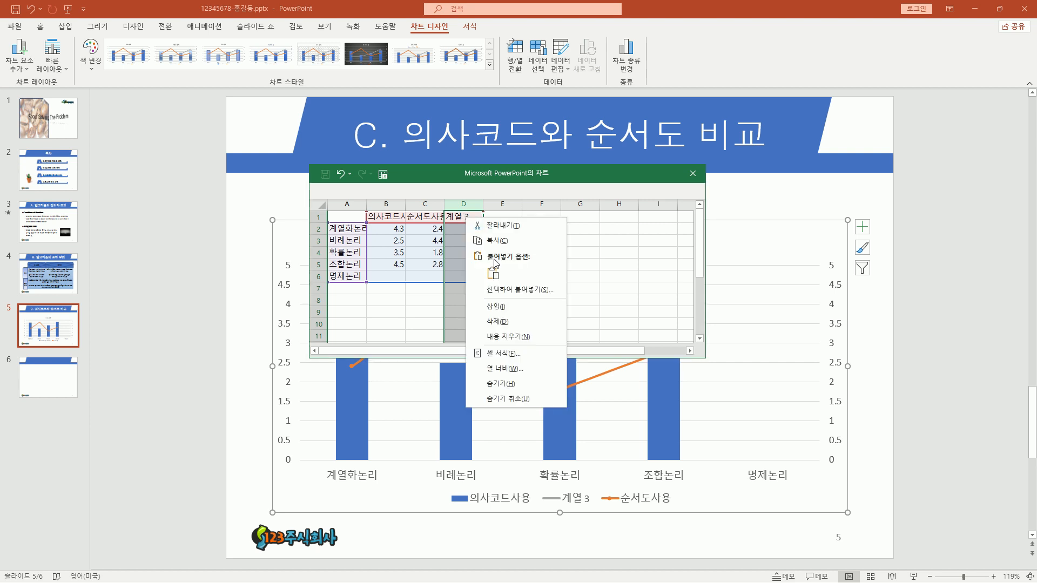
pyautogui.click(517, 322)
pyautogui.moveTo(463, 485); pyautogui.dragTo(668, 512)
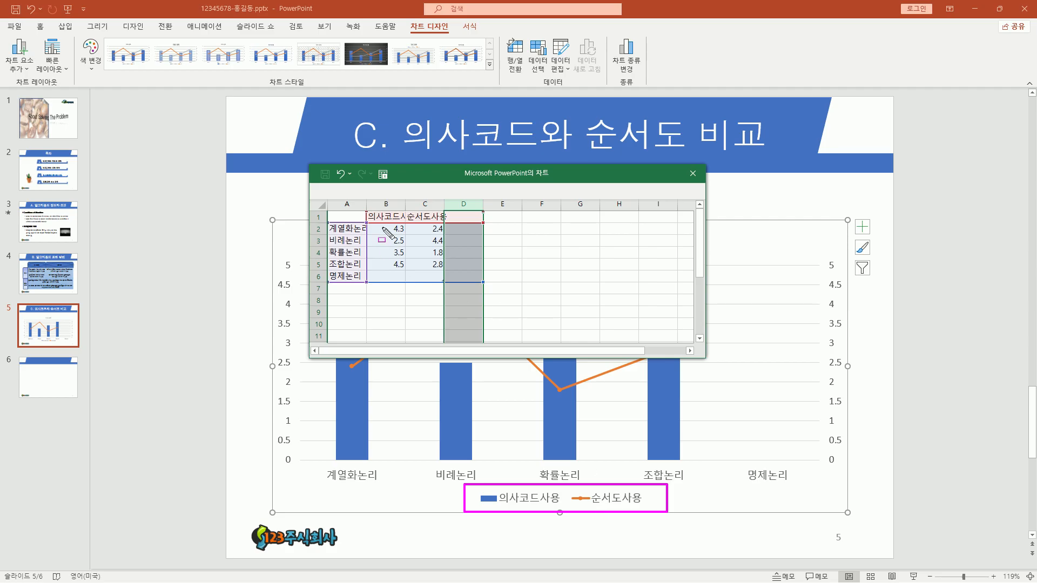
pyautogui.moveTo(386, 222); pyautogui.dragTo(452, 272)
pyautogui.press('Escape')
pyautogui.click(408, 255)
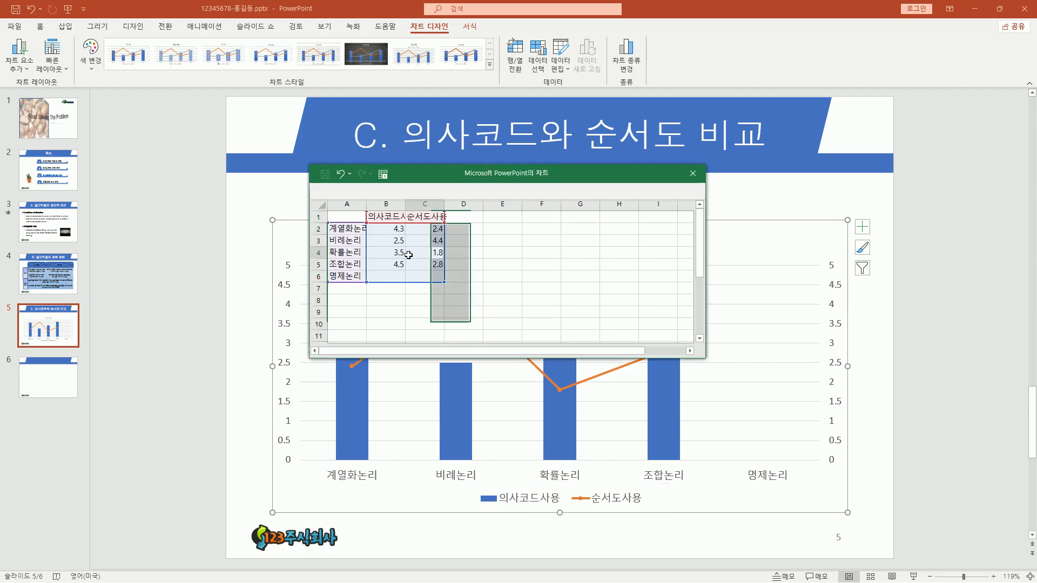
# - Enter the 의사코드사용 values 2150, 1409, 1852, 1204 and 1138 in cells B2 to B6
pyautogui.click(396, 230)
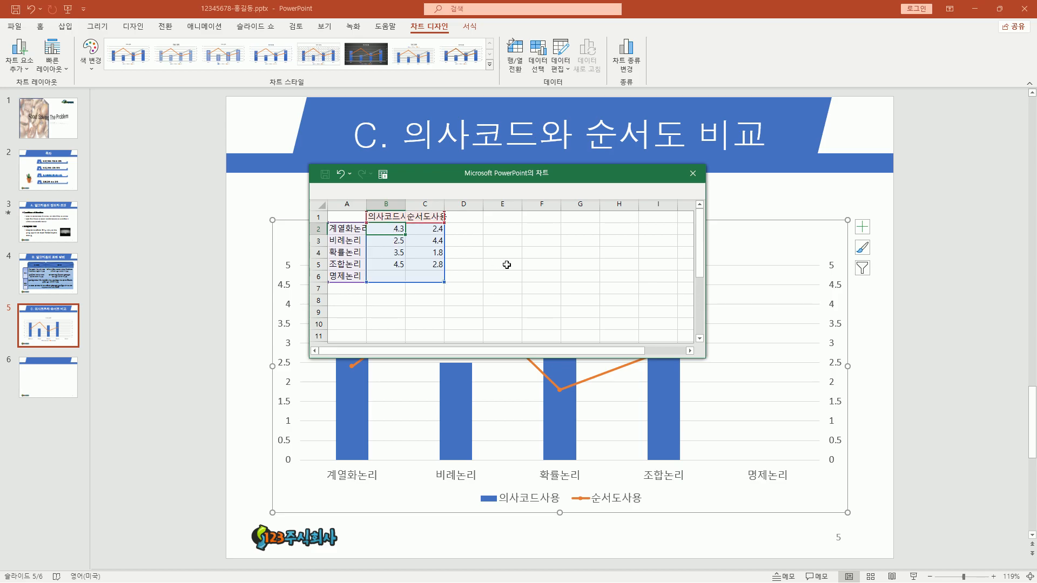
pyautogui.write('2150')
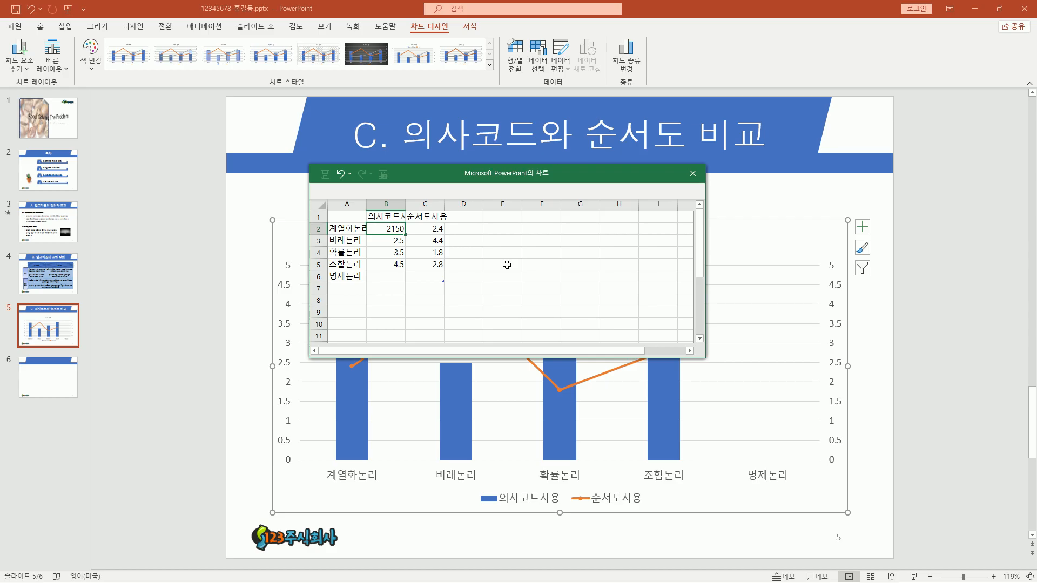
pyautogui.press('Return')
pyautogui.write('1')
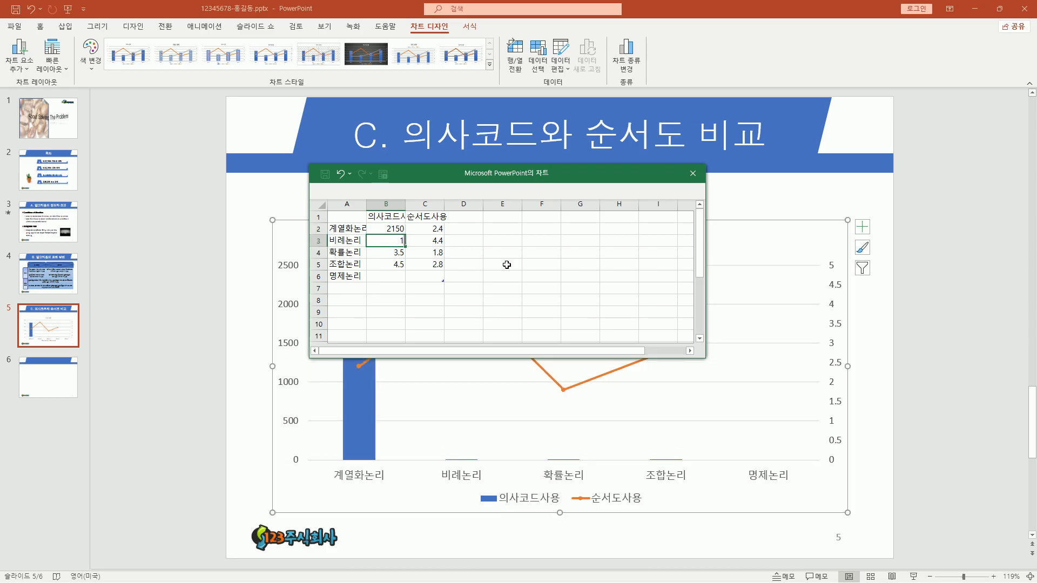
pyautogui.write('409')
pyautogui.press('Return')
pyautogui.write('1852')
pyautogui.press('Return')
pyautogui.write('1204')
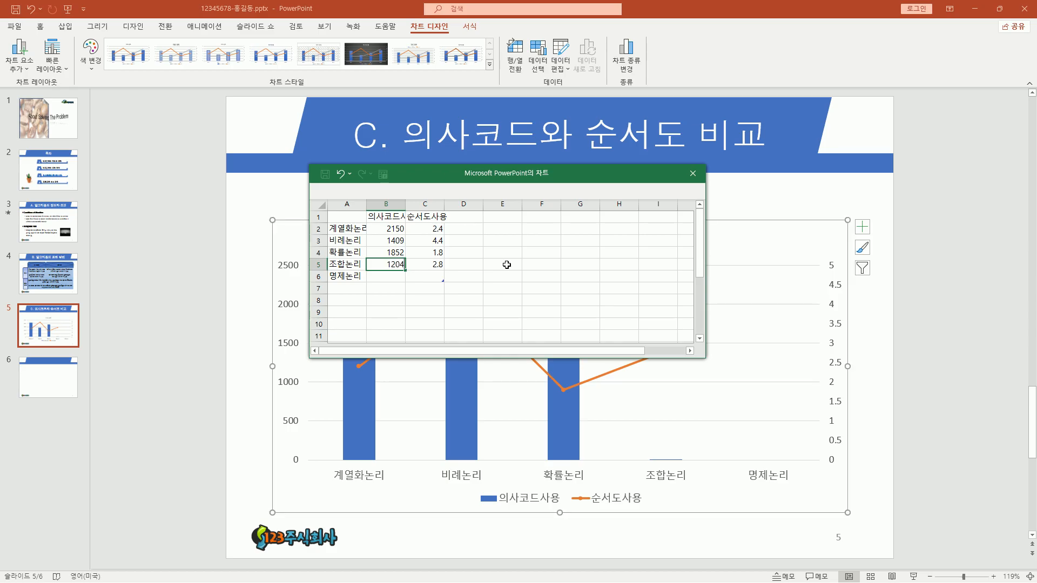
pyautogui.press('Return')
pyautogui.write('1')
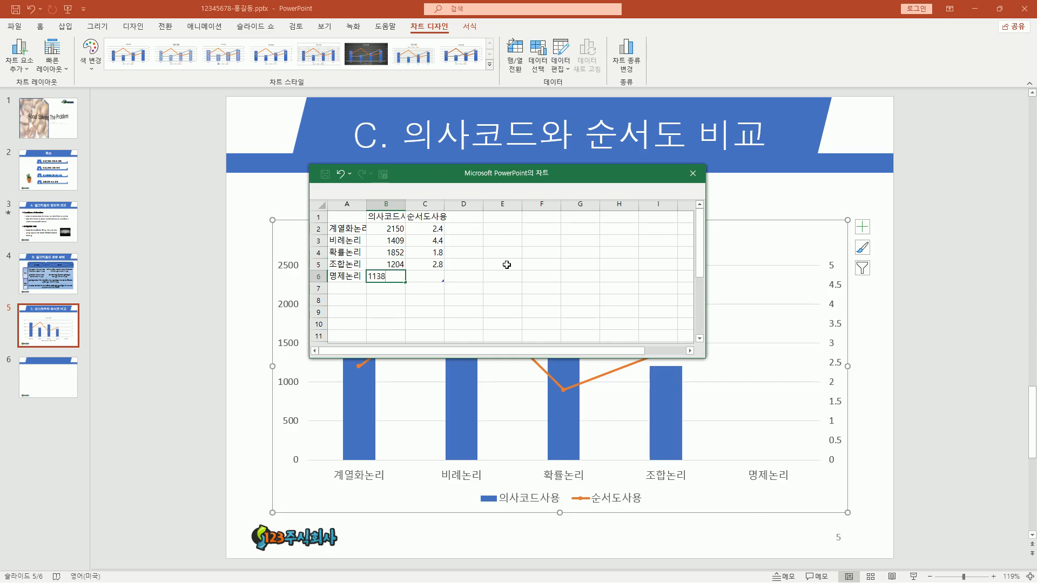
pyautogui.write('138')
pyautogui.press('Return')
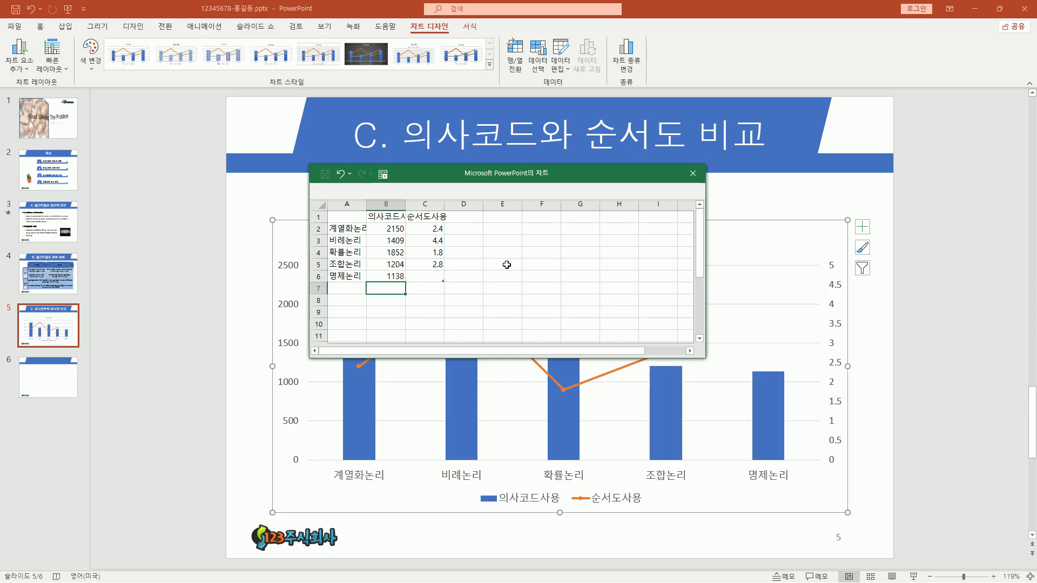
# - Enter the 순서도사용 values 2250, 1836, 2064, 1357 and 1225 in cells C2 to C6
pyautogui.press('Right')
pyautogui.press('Up')
pyautogui.press('Up')
pyautogui.press('Up')
pyautogui.press('Up')
pyautogui.press('Up')
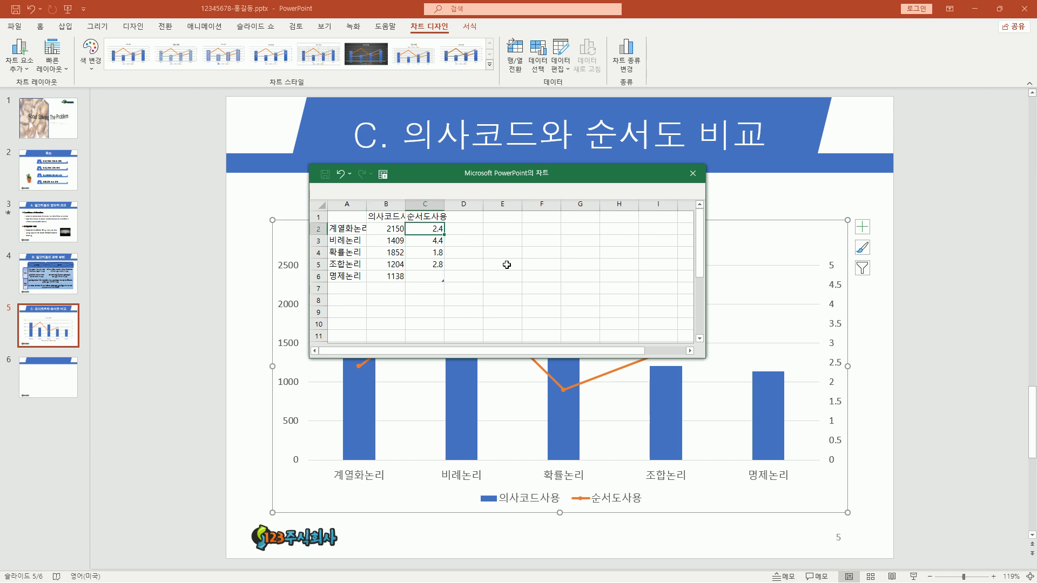
pyautogui.write('2250')
pyautogui.press('Return')
pyautogui.write('1836')
pyautogui.press('Return')
pyautogui.write('2064')
pyautogui.press('Return')
pyautogui.write('1357')
pyautogui.press('Return')
pyautogui.write('1225')
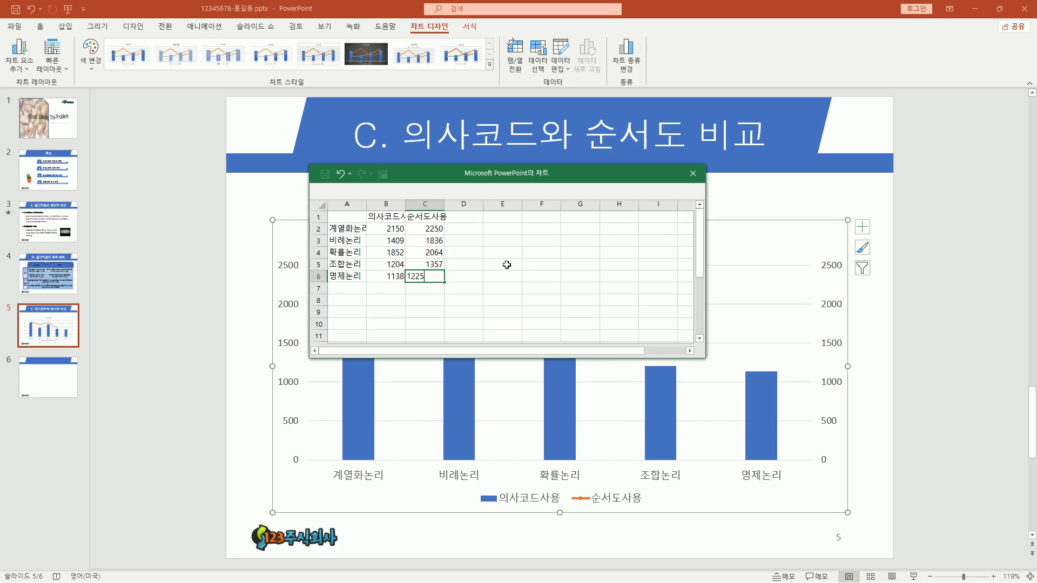
pyautogui.press('Return')
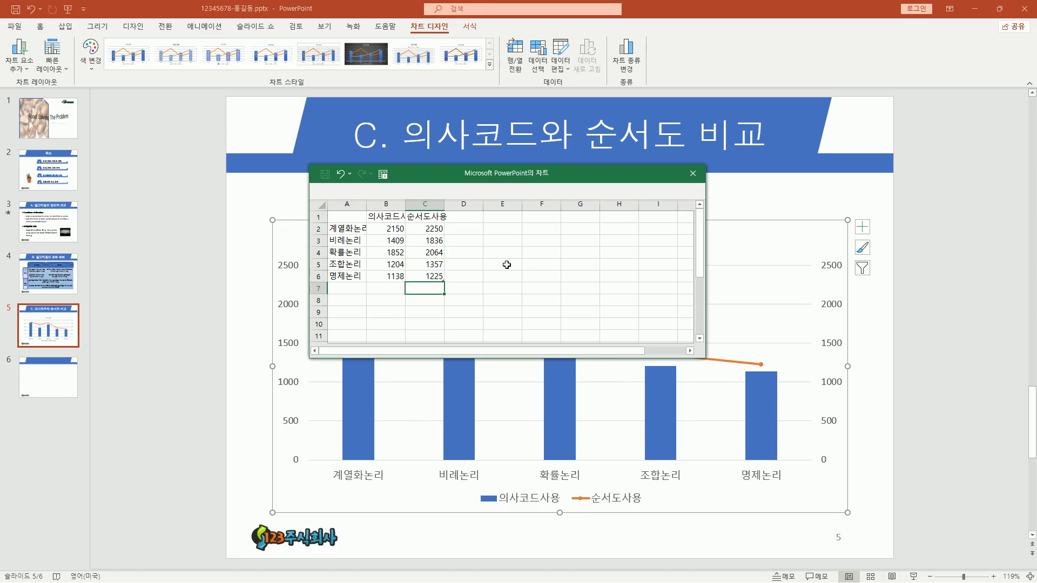
# - Move the chart data window clear of the plot and compare the data's number format with both value axes
pyautogui.moveTo(511, 173); pyautogui.dragTo(591, 68)
pyautogui.moveTo(455, 114); pyautogui.dragTo(527, 178)
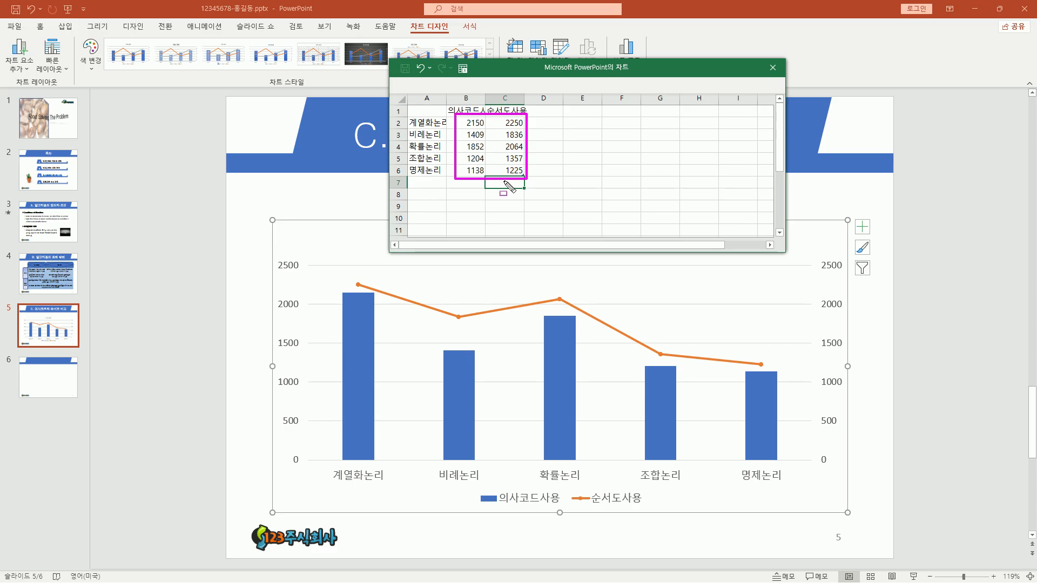
pyautogui.moveTo(276, 255); pyautogui.dragTo(308, 476)
pyautogui.moveTo(816, 255); pyautogui.dragTo(840, 371)
pyautogui.moveTo(853, 421); pyautogui.dragTo(850, 474)
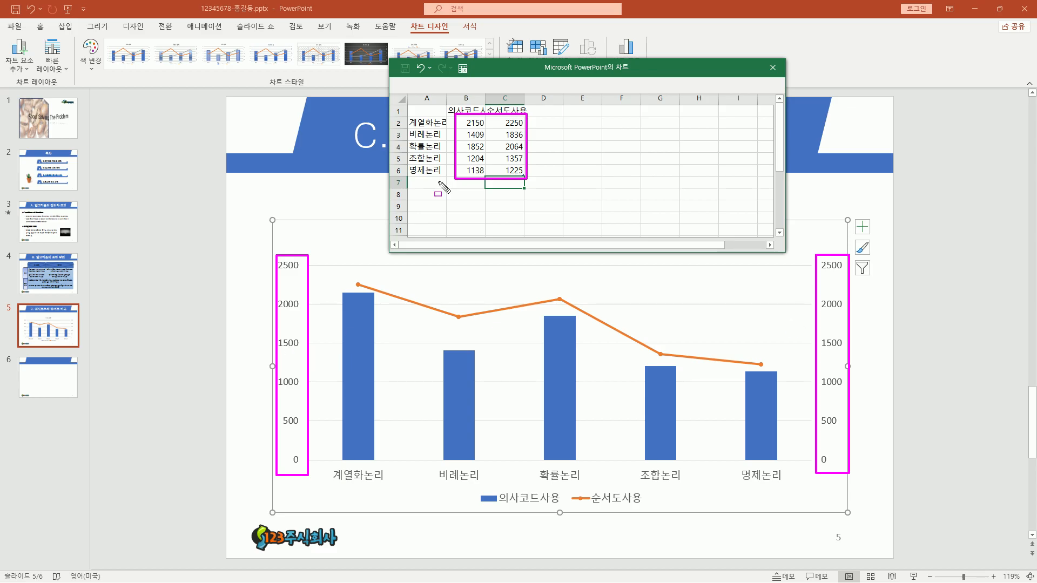
pyautogui.press('Escape')
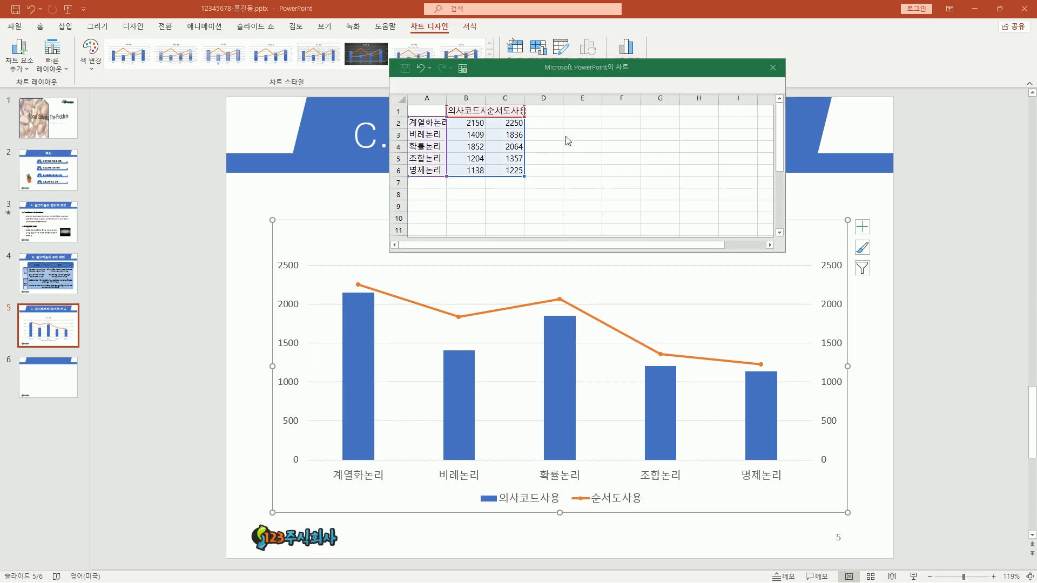
pyautogui.click(470, 135)
pyautogui.moveTo(469, 124)
pyautogui.mouseDown()
pyautogui.moveTo(474, 143)
pyautogui.moveTo(462, 138)
pyautogui.moveTo(521, 178)
pyautogui.mouseUp()
pyautogui.click(571, 146)
pyautogui.hotkey('ctrl', '2')
pyautogui.press('Escape')
# - Format the chart data values in cells B2 to C6 as 숫자 (Number) with the 1000 단위 구분 기호 (thousands separator)
pyautogui.moveTo(469, 123); pyautogui.dragTo(503, 171)
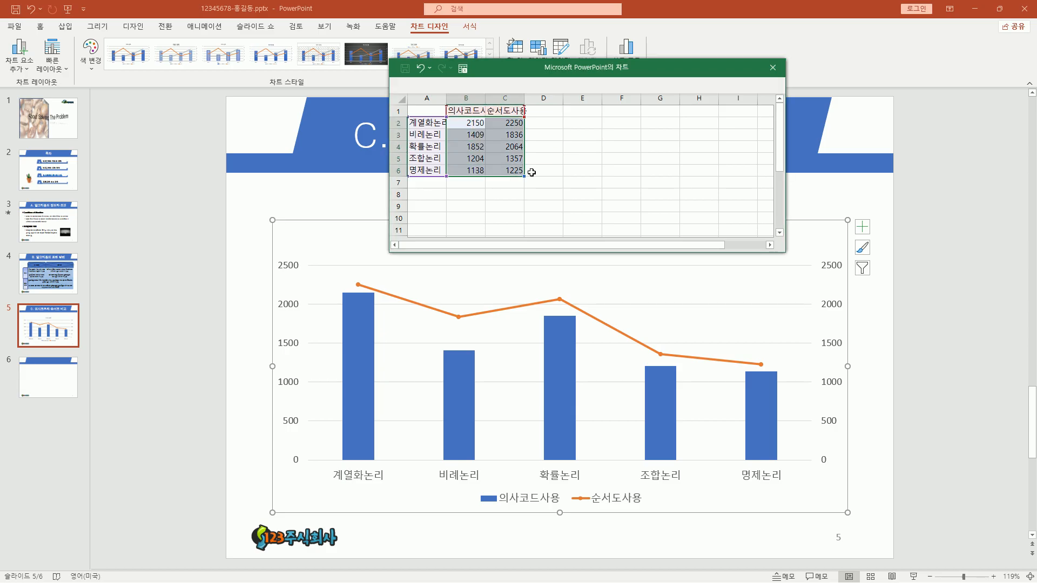
pyautogui.rightClick(492, 131)
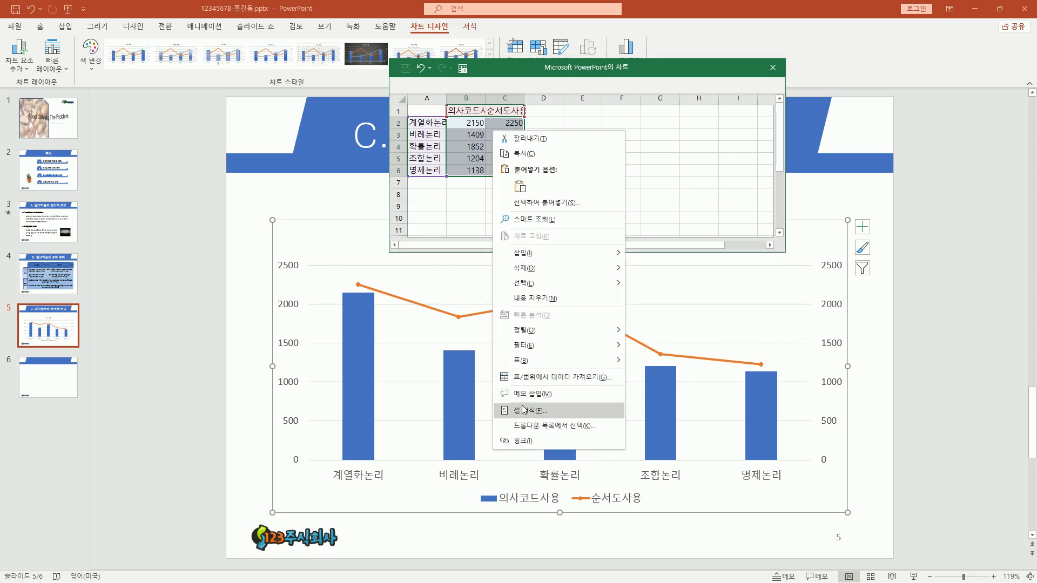
pyautogui.click(559, 416)
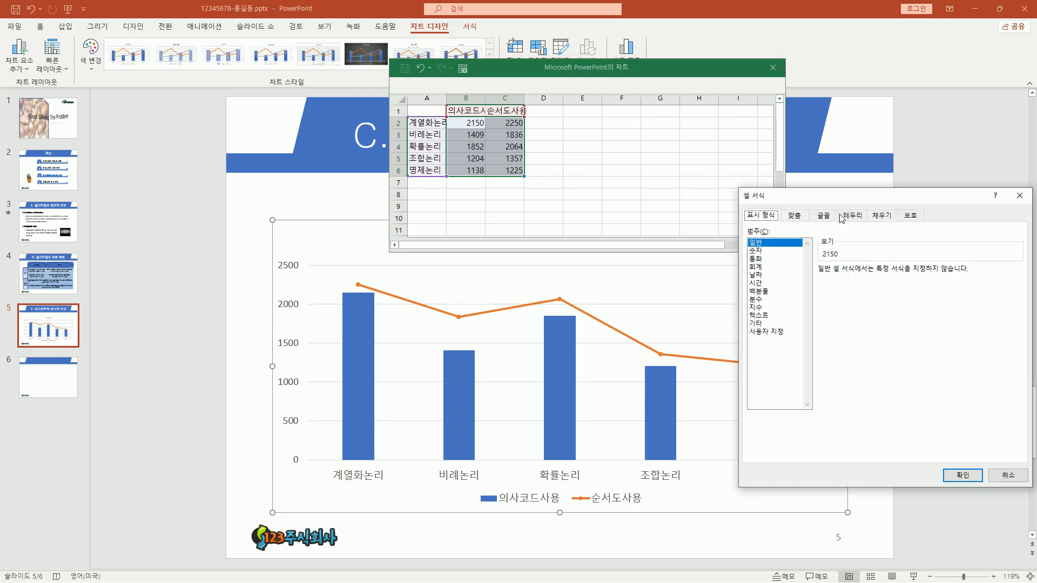
pyautogui.moveTo(839, 206); pyautogui.dragTo(558, 209)
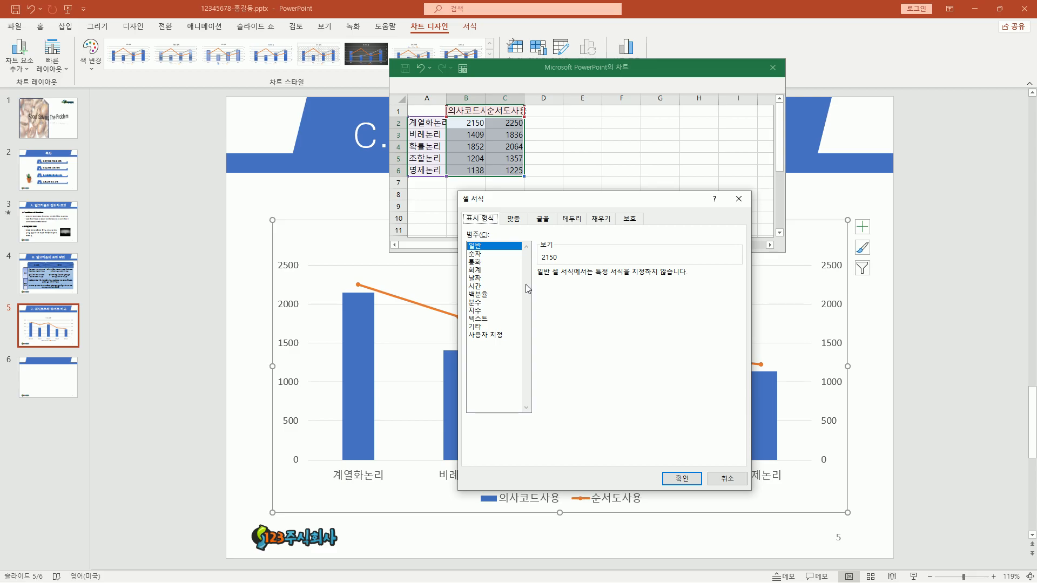
pyautogui.click(482, 253)
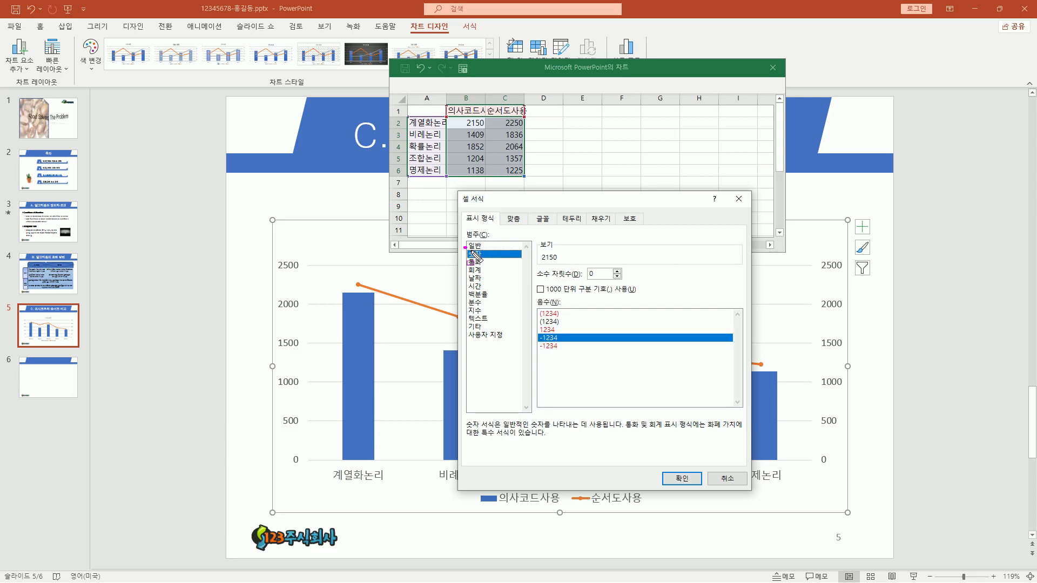
pyautogui.moveTo(534, 295); pyautogui.dragTo(641, 295)
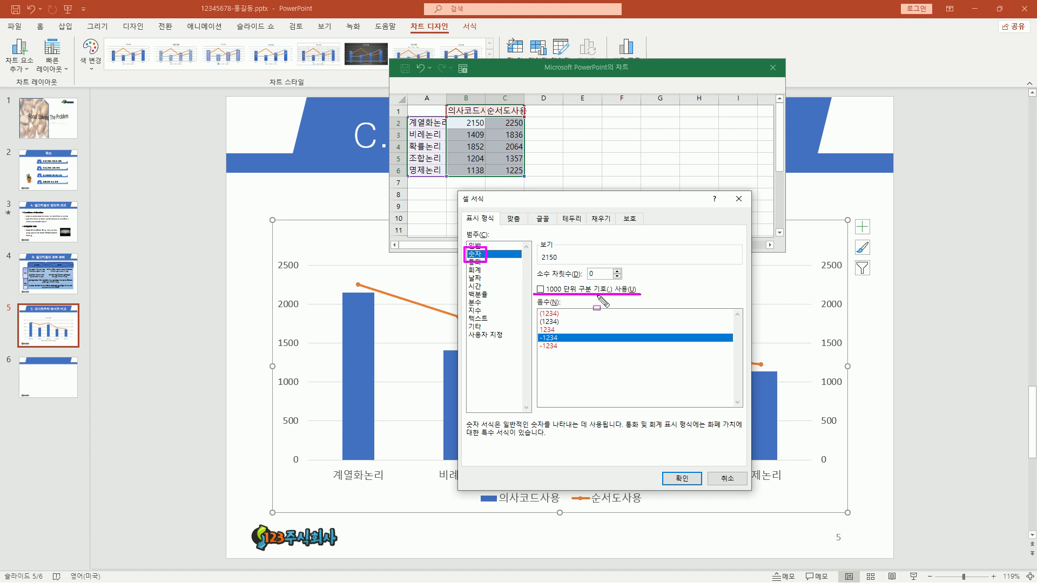
pyautogui.click(546, 291)
pyautogui.moveTo(535, 280); pyautogui.dragTo(547, 297)
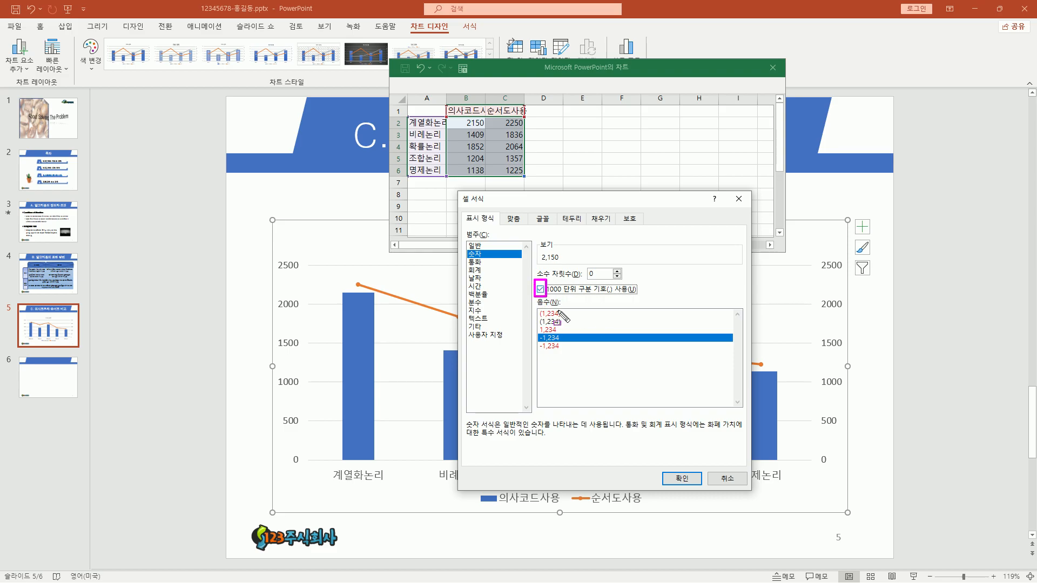
pyautogui.moveTo(664, 469); pyautogui.dragTo(700, 489)
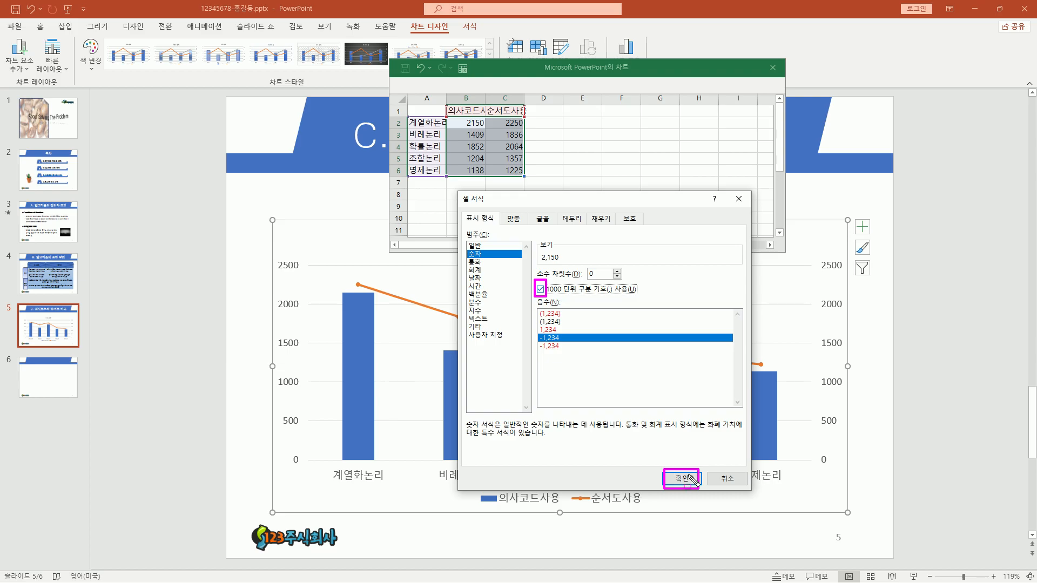
pyautogui.click(681, 479)
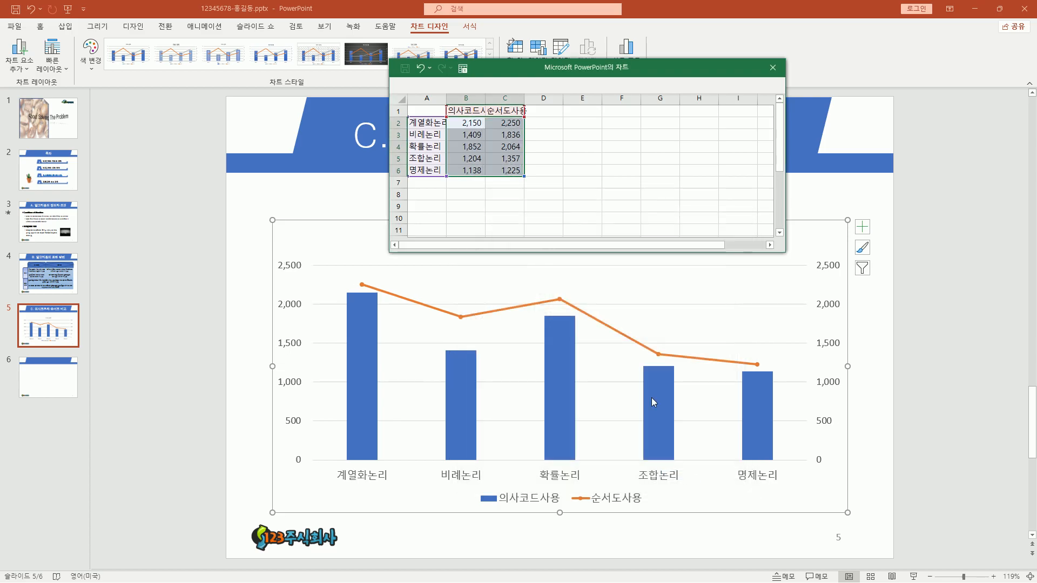
# - Compare the number format of the data with both value axes and examine how the labels fit their columns in the data sheet
pyautogui.moveTo(452, 115)
pyautogui.mouseDown()
pyautogui.moveTo(535, 195)
pyautogui.moveTo(530, 181)
pyautogui.mouseUp()
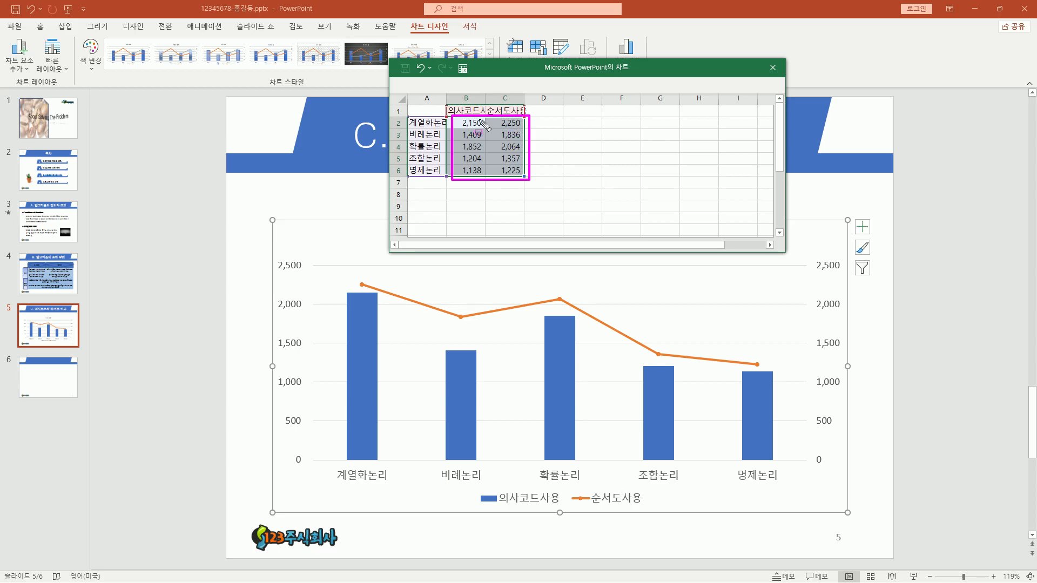
pyautogui.moveTo(274, 256); pyautogui.dragTo(312, 484)
pyautogui.moveTo(812, 254); pyautogui.dragTo(844, 475)
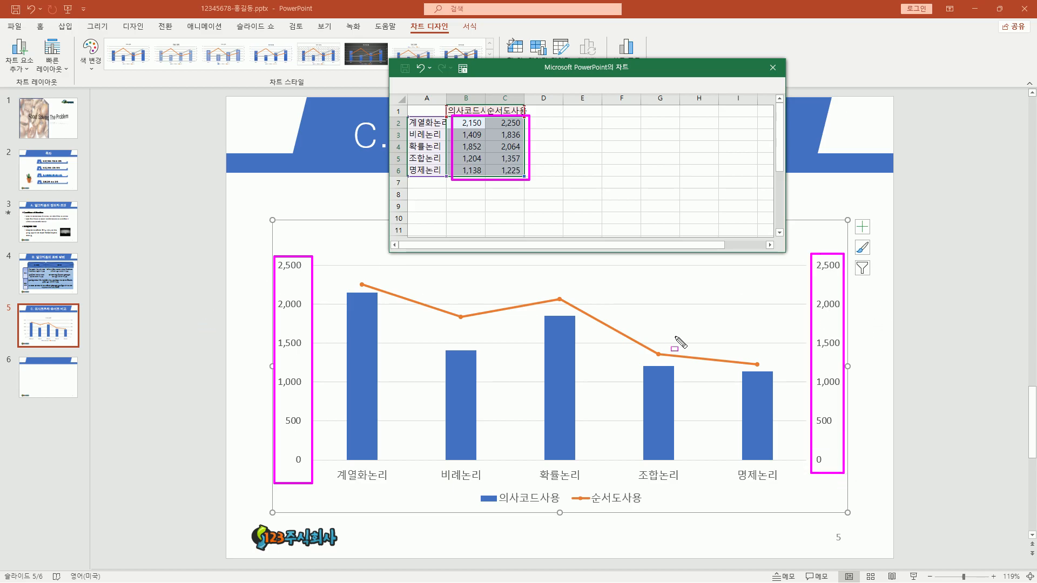
pyautogui.press('Escape')
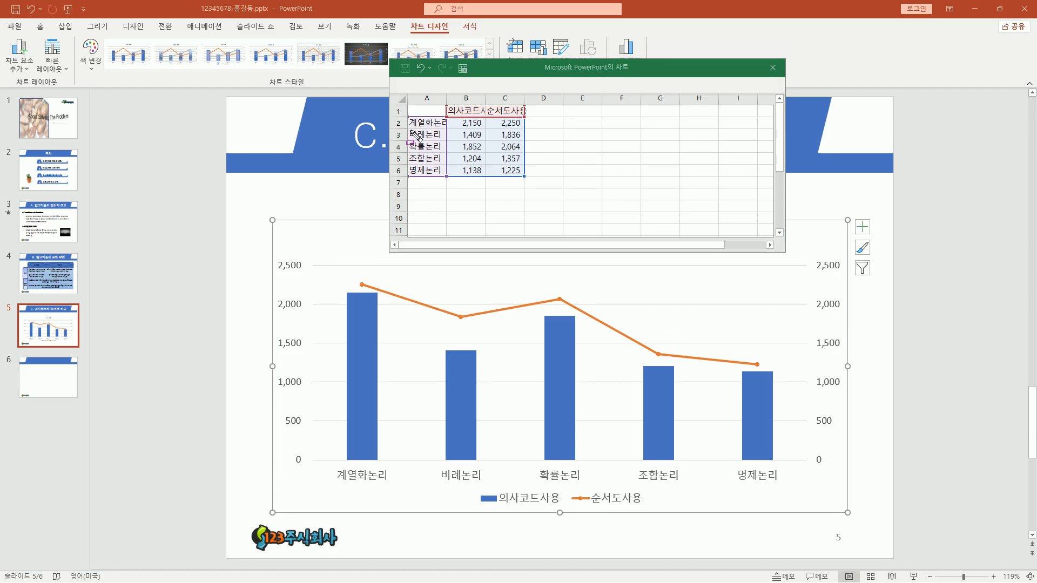
pyautogui.moveTo(410, 128)
pyautogui.mouseDown()
pyautogui.moveTo(456, 129)
pyautogui.moveTo(453, 117)
pyautogui.moveTo(441, 117)
pyautogui.moveTo(451, 128)
pyautogui.mouseUp()
pyautogui.press('Escape')
pyautogui.hotkey('ctrl', '2')
pyautogui.moveTo(449, 128); pyautogui.dragTo(452, 129)
pyautogui.moveTo(448, 116); pyautogui.dragTo(487, 115)
pyautogui.moveTo(489, 118)
pyautogui.mouseDown()
pyautogui.moveTo(534, 120)
pyautogui.moveTo(460, 120)
pyautogui.moveTo(440, 142)
pyautogui.moveTo(493, 113)
pyautogui.moveTo(485, 127)
pyautogui.moveTo(480, 120)
pyautogui.moveTo(489, 135)
pyautogui.moveTo(468, 132)
pyautogui.moveTo(492, 115)
pyautogui.moveTo(484, 129)
pyautogui.moveTo(548, 125)
pyautogui.moveTo(419, 105)
pyautogui.moveTo(496, 108)
pyautogui.moveTo(502, 99)
pyautogui.moveTo(486, 107)
pyautogui.moveTo(493, 123)
pyautogui.mouseUp()
pyautogui.press('Escape')
pyautogui.click(566, 146)
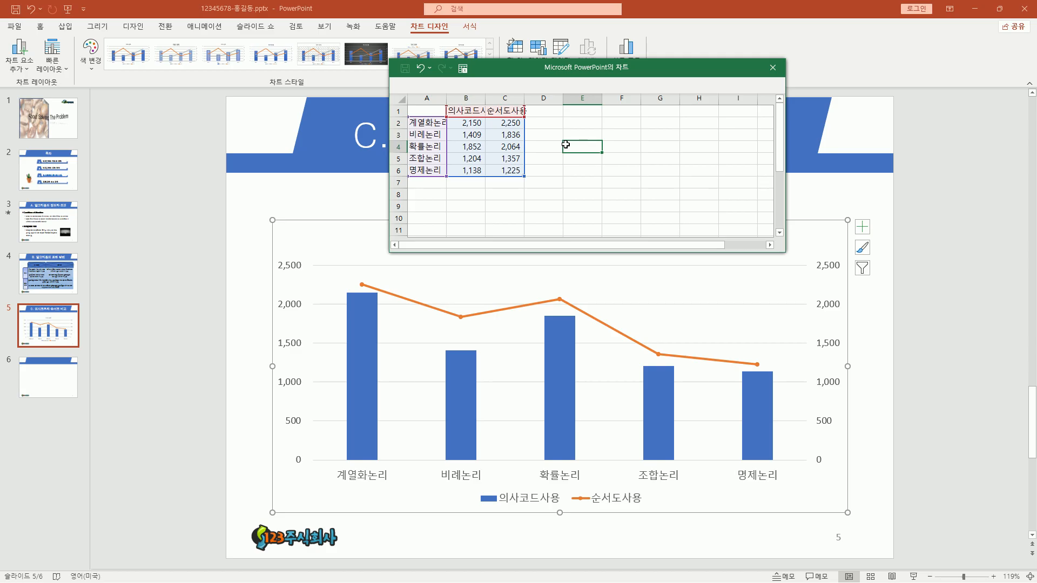
pyautogui.hotkey('ctrl', 'alt', 'd')
pyautogui.moveTo(414, 92)
pyautogui.mouseDown()
pyautogui.moveTo(438, 106)
pyautogui.moveTo(480, 103)
pyautogui.mouseUp()
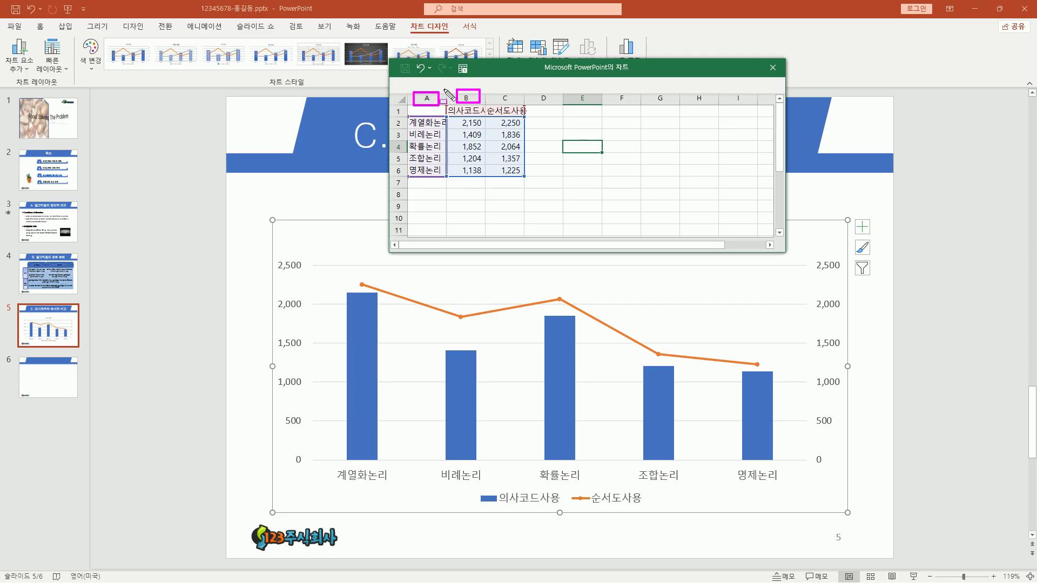
pyautogui.press('Escape')
# - Auto-fit the widths of columns A, B and C in the chart data to their contents
pyautogui.click(460, 123)
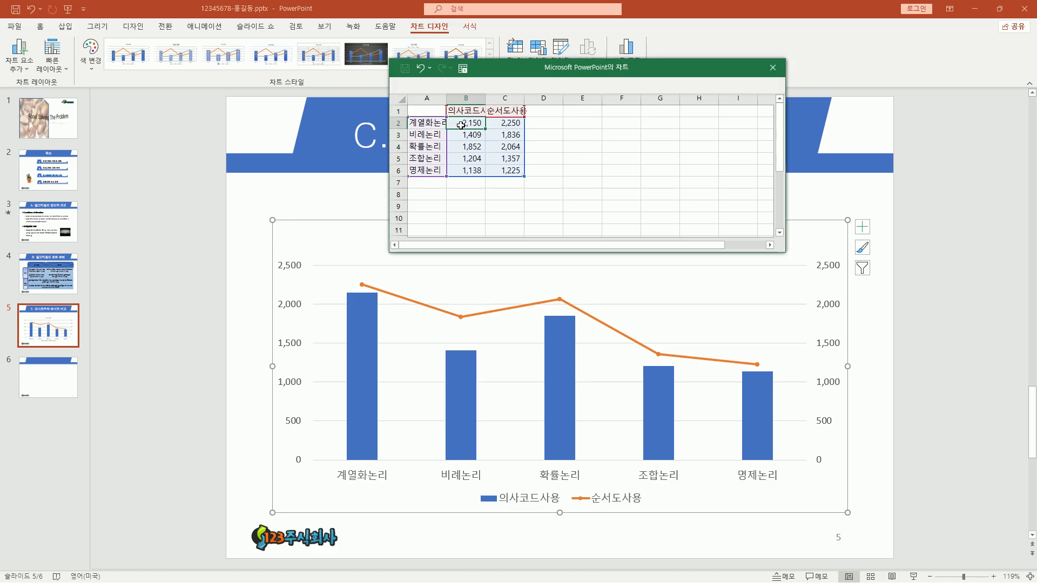
pyautogui.doubleClick(448, 99)
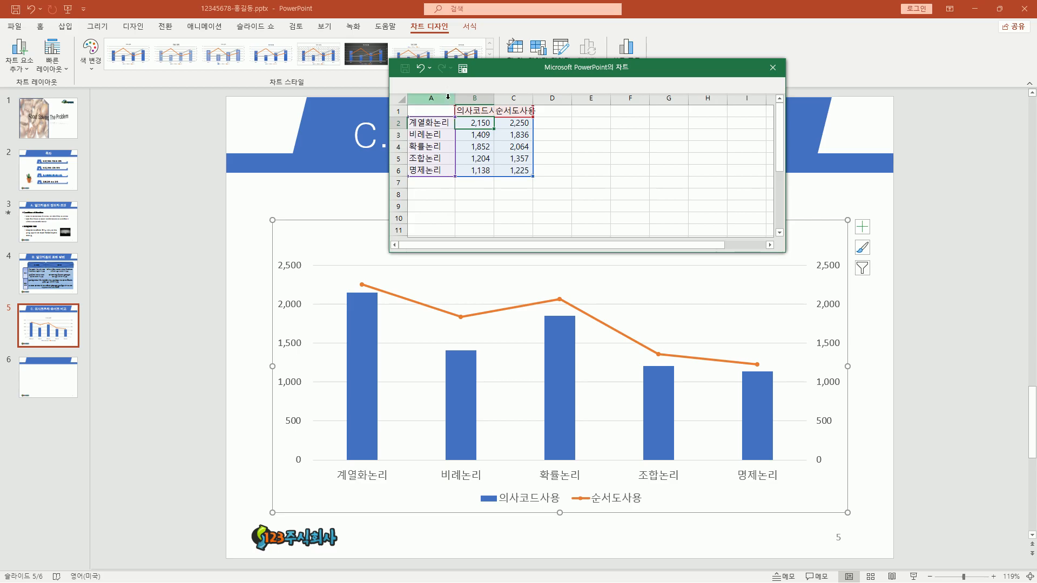
pyautogui.doubleClick(494, 100)
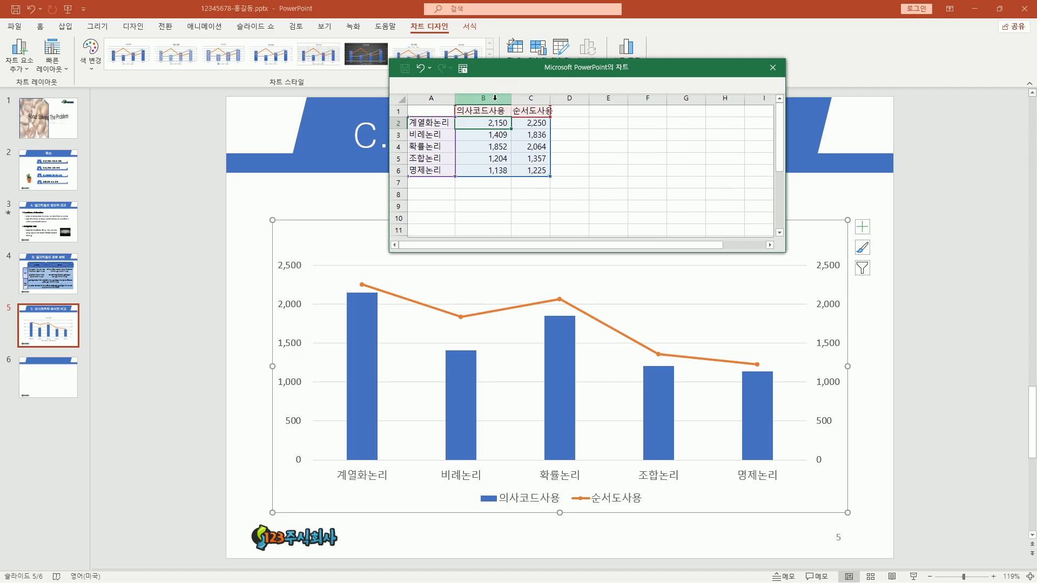
pyautogui.doubleClick(552, 97)
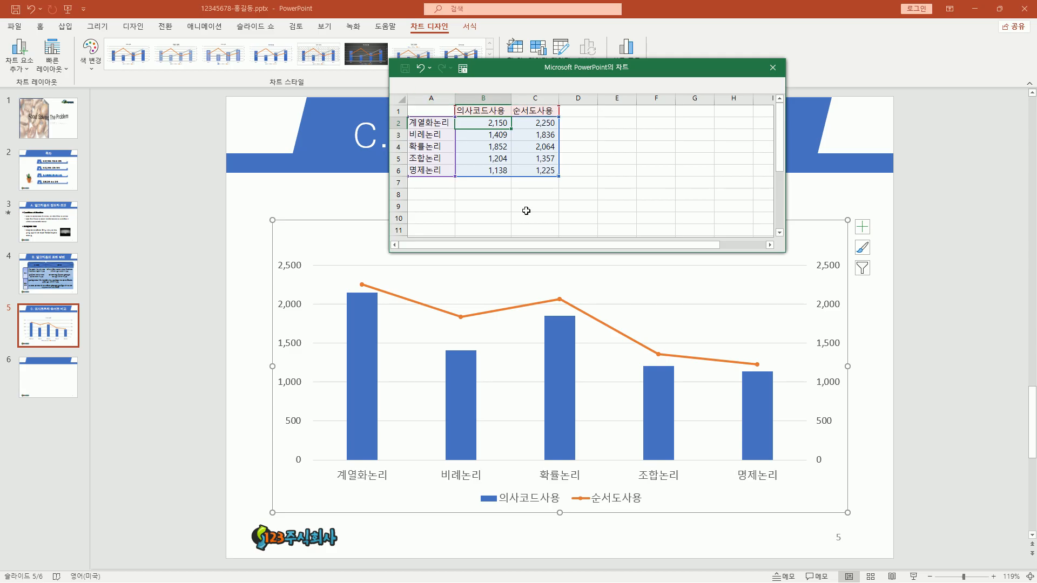
pyautogui.click(610, 171)
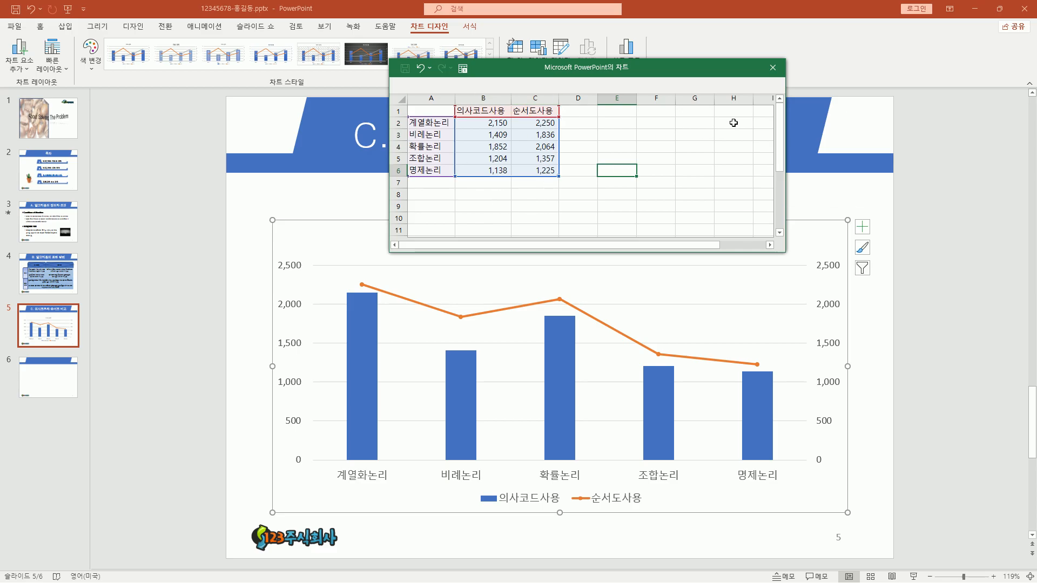
# - Close the chart data window and check the category and legend labels in the chart
pyautogui.moveTo(404, 97)
pyautogui.mouseDown()
pyautogui.moveTo(423, 140)
pyautogui.moveTo(564, 184)
pyautogui.mouseUp()
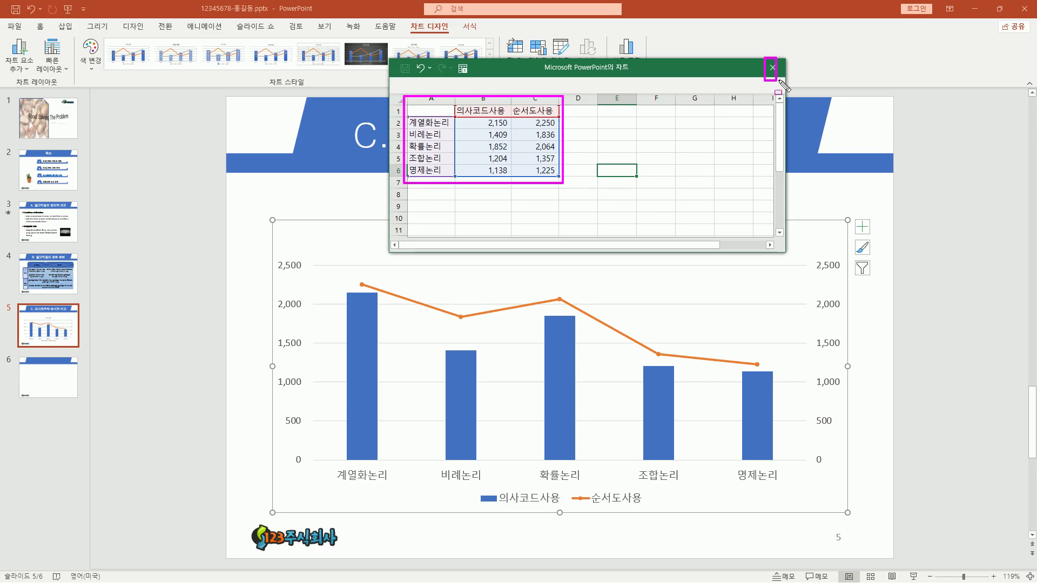
pyautogui.press('Escape')
pyautogui.click(774, 68)
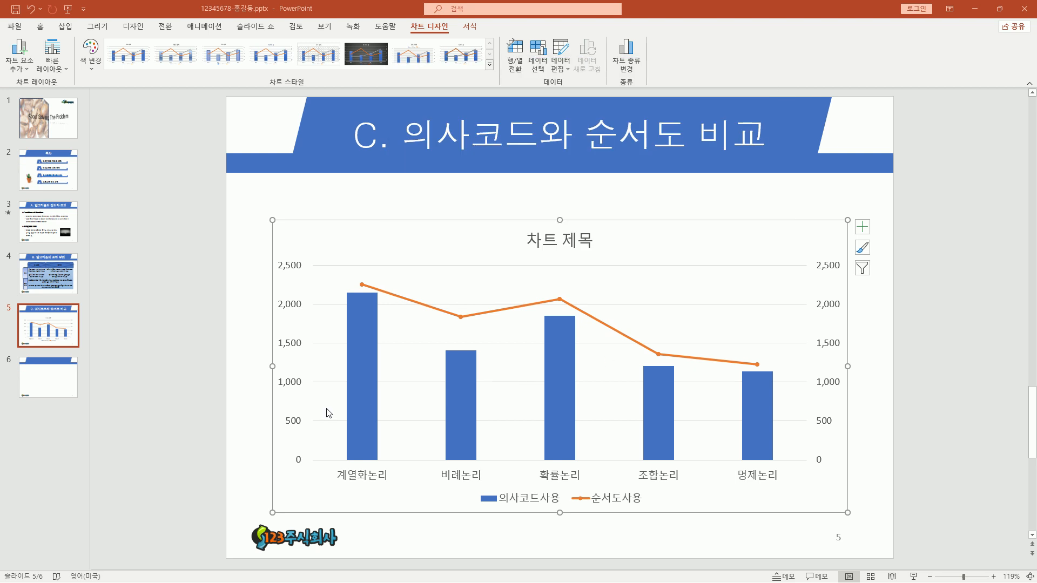
pyautogui.hotkey('ctrl', '2')
pyautogui.moveTo(337, 488); pyautogui.dragTo(389, 487)
pyautogui.moveTo(736, 481); pyautogui.dragTo(784, 482)
pyautogui.moveTo(499, 507); pyautogui.dragTo(643, 508)
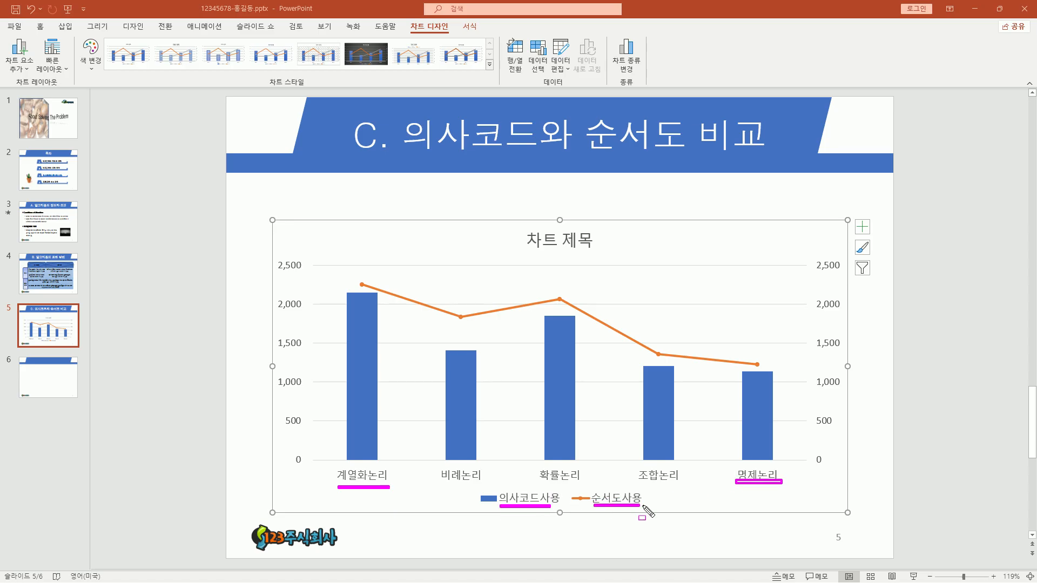
pyautogui.press('Escape')
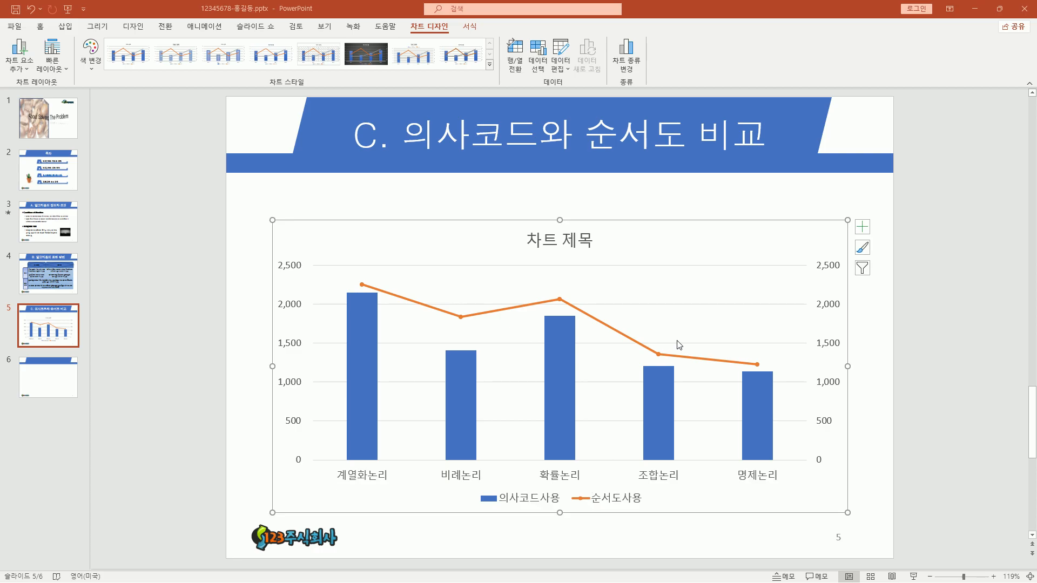